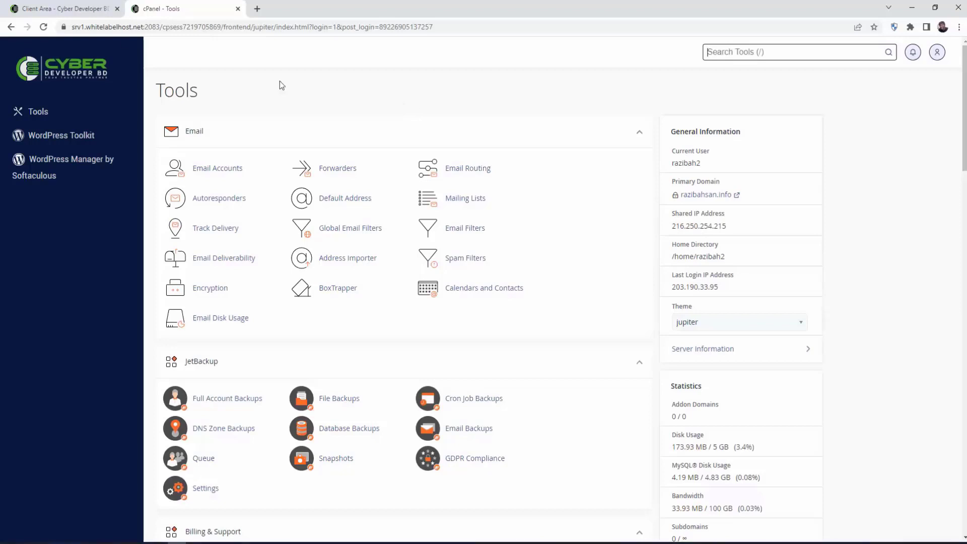
- Close the cPanel tab and launch cPanel for razibahsan.info from the Client Area dashboard
click(238, 9)
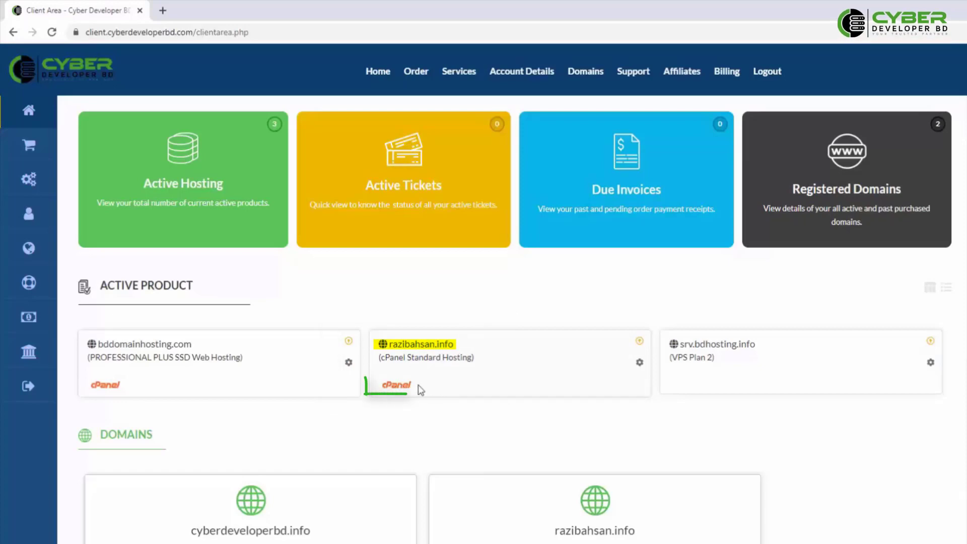
click(398, 388)
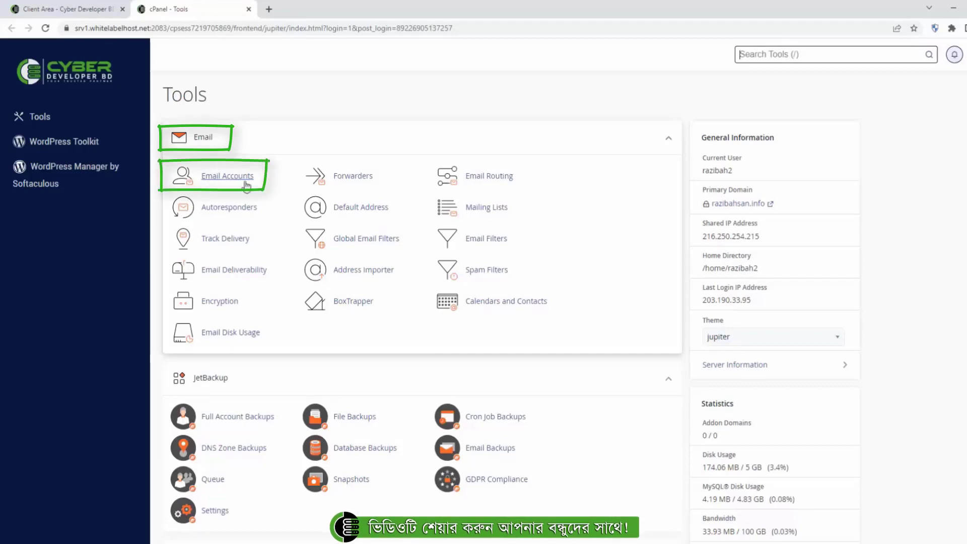
- Go to Email Accounts and start a new account with + Create
click(216, 182)
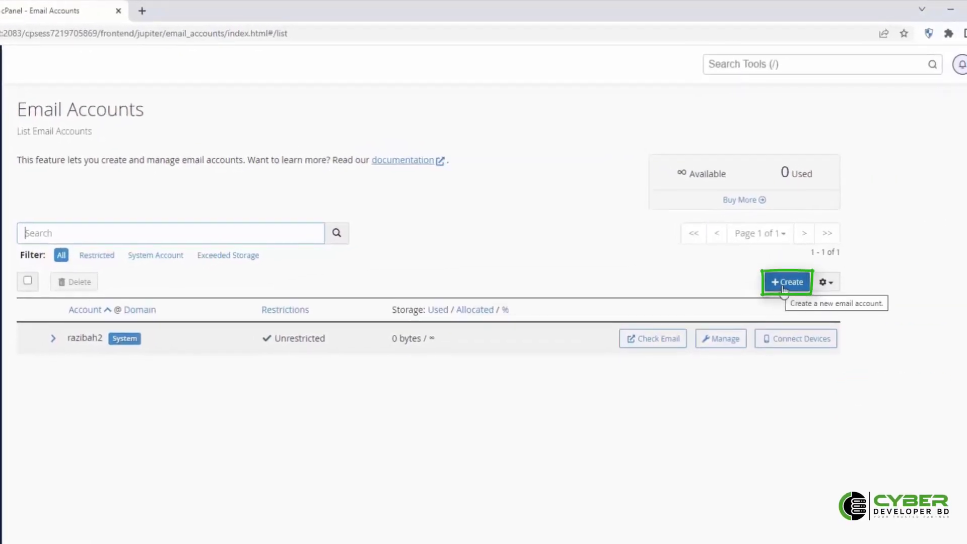
click(786, 284)
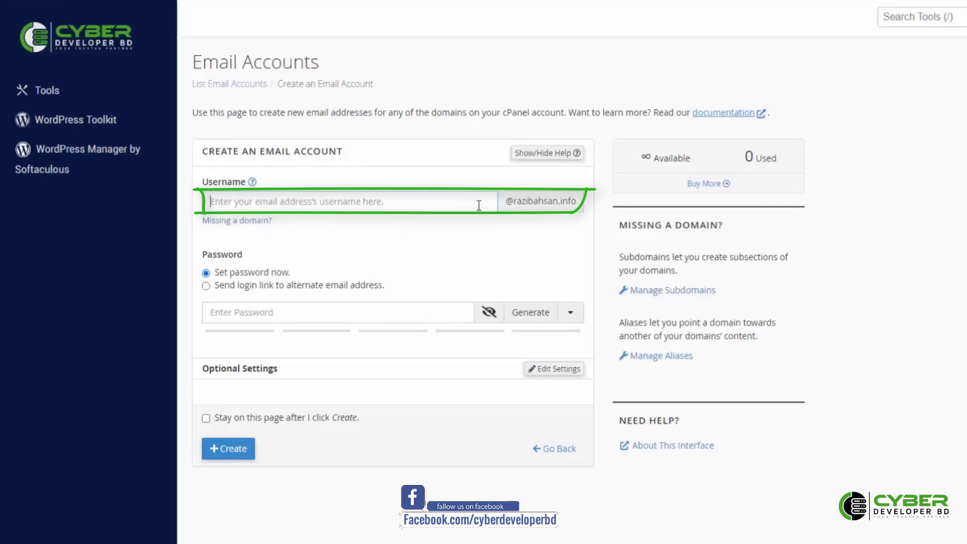
click(252, 201)
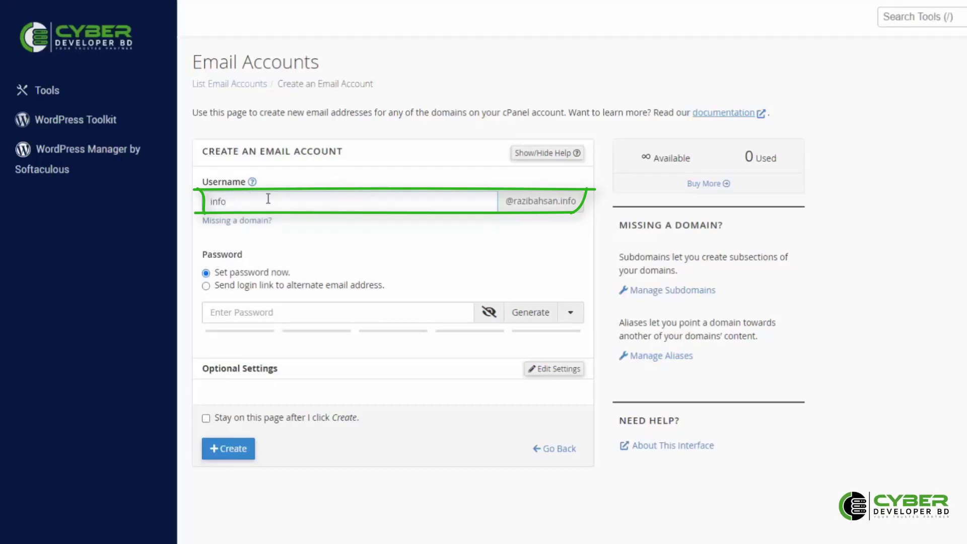
click(237, 313)
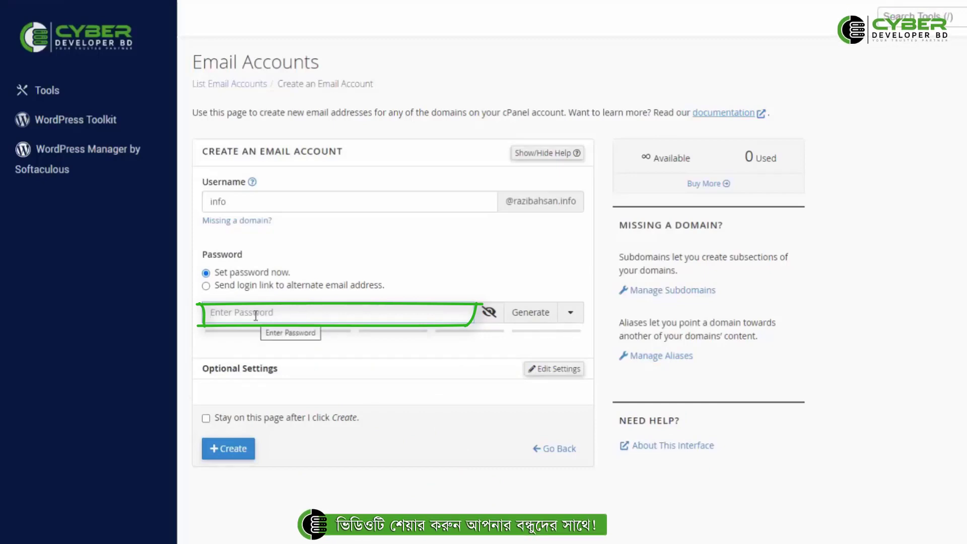
click(529, 314)
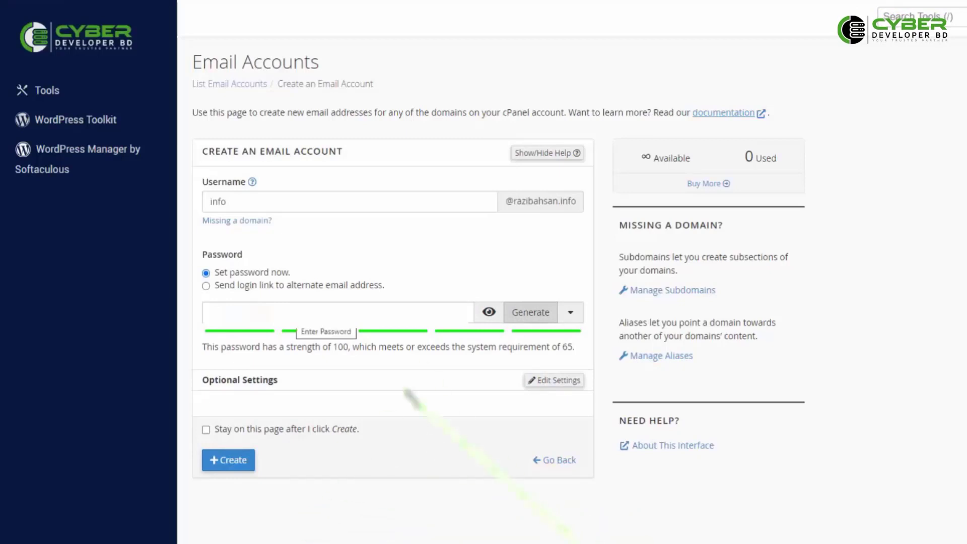
drag(296, 313, 206, 313)
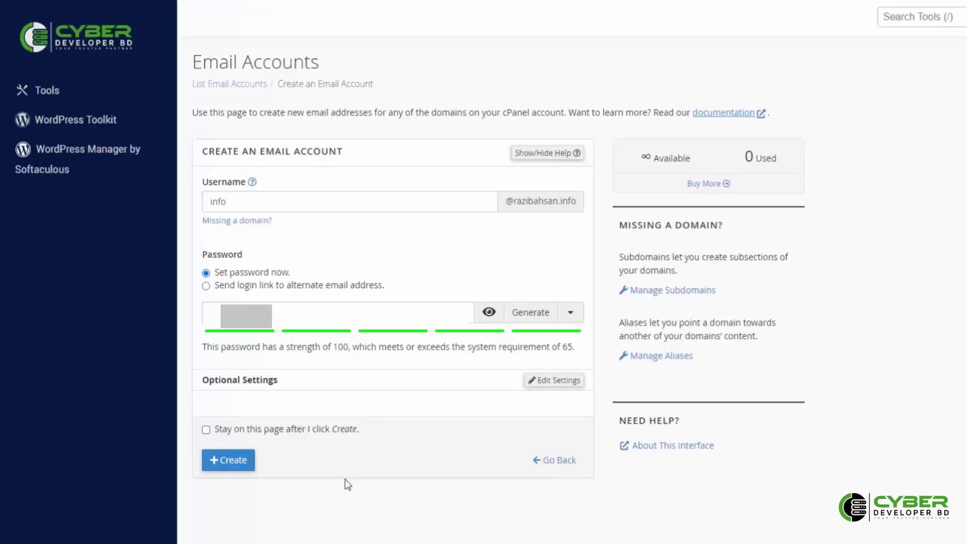
click(330, 501)
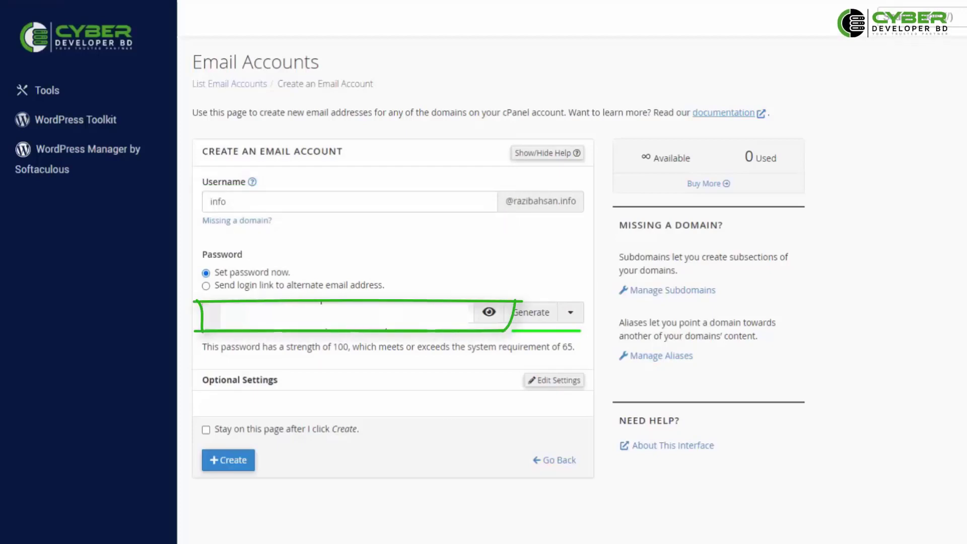
click(234, 464)
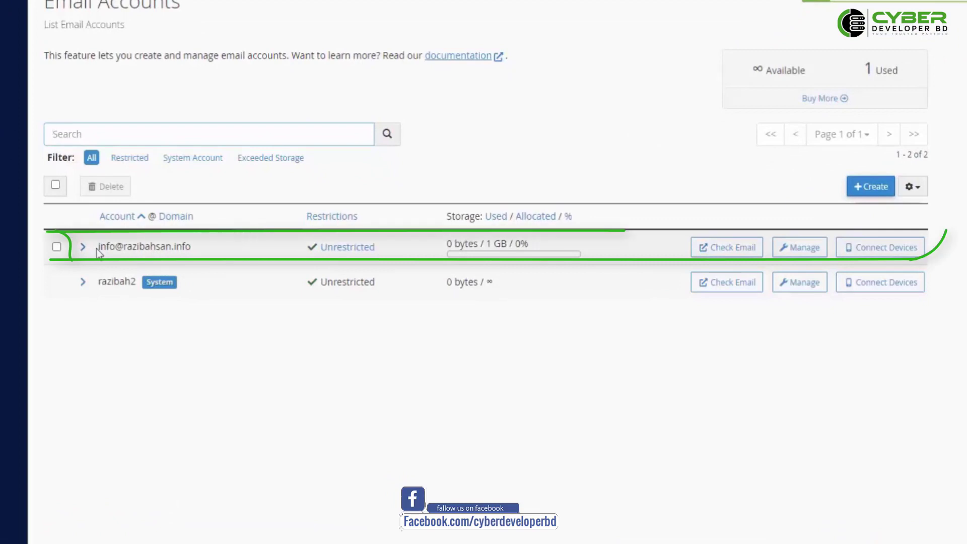
drag(98, 246, 174, 243)
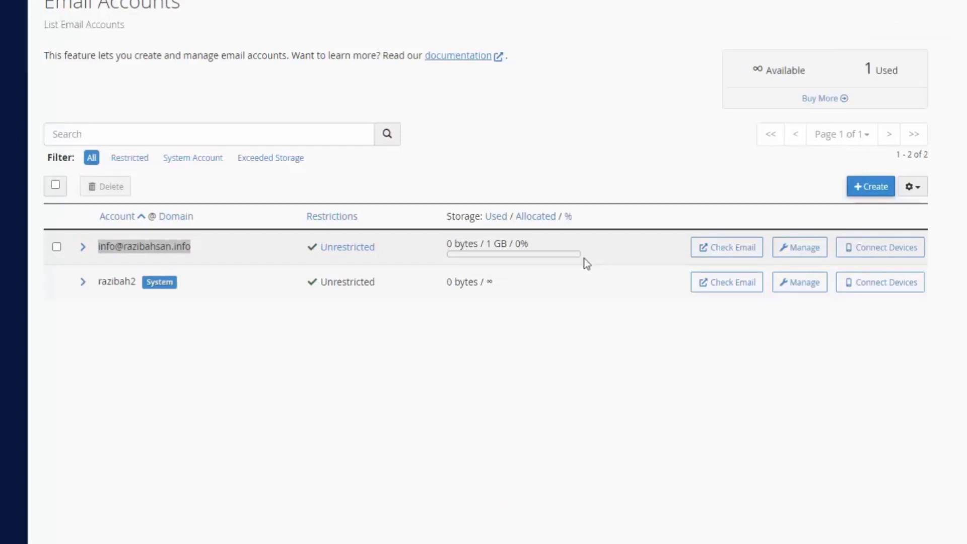
click(728, 247)
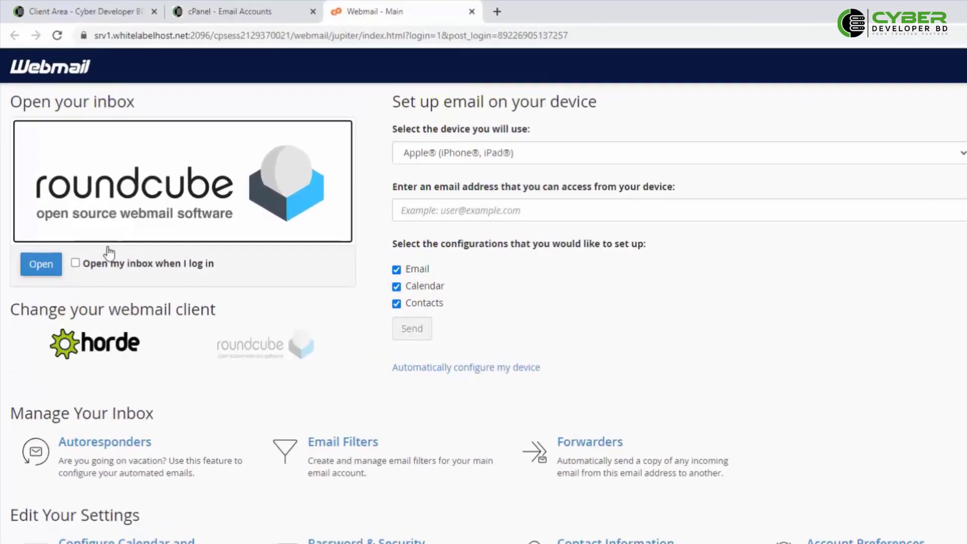
- Tick 'Open my inbox when I log in' and open the mailbox in Roundcube
click(76, 266)
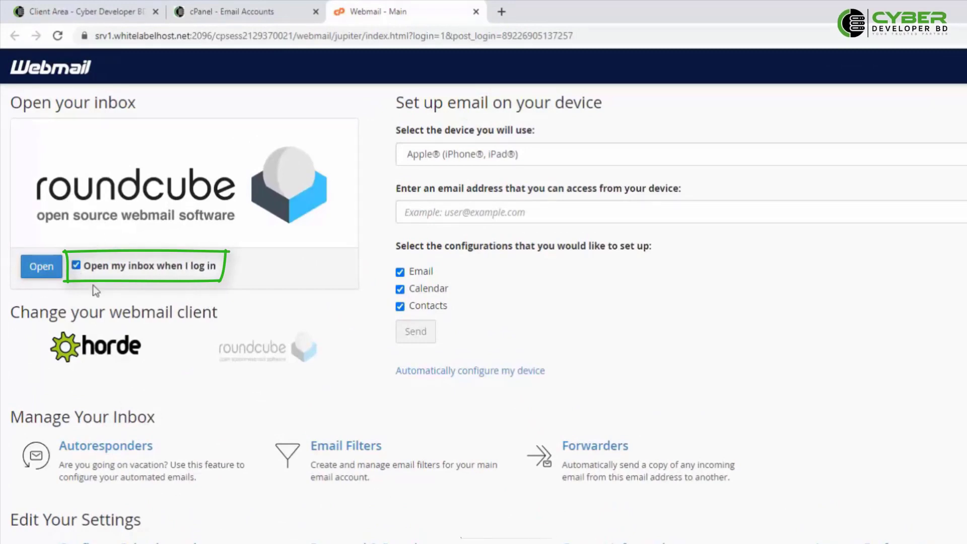
click(103, 208)
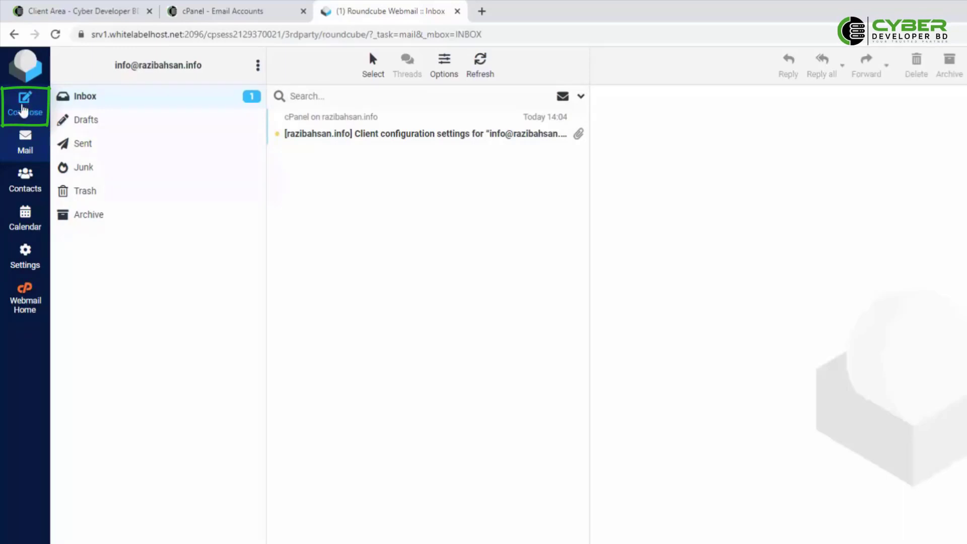
- Start a blank new message in Roundcube, then switch back to the cPanel Email Accounts tab
click(22, 110)
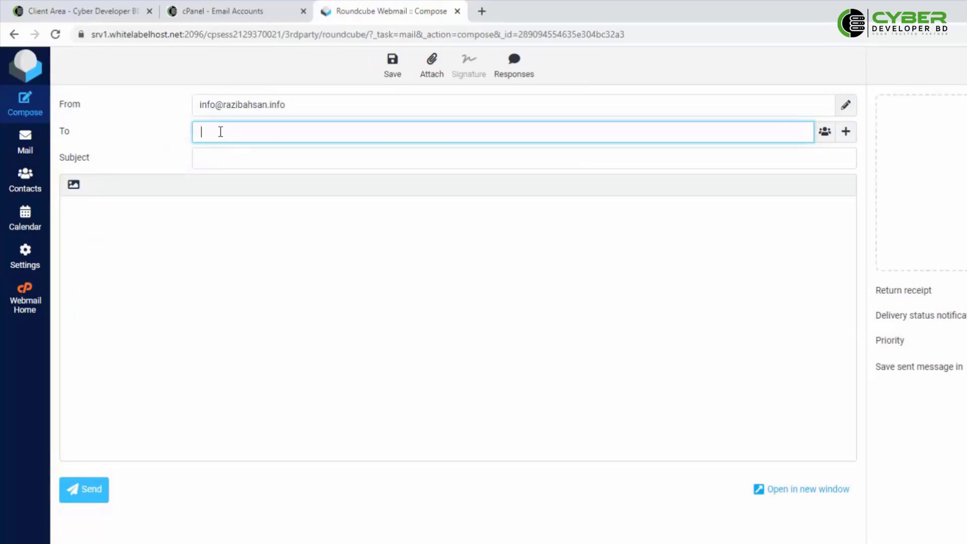
click(214, 156)
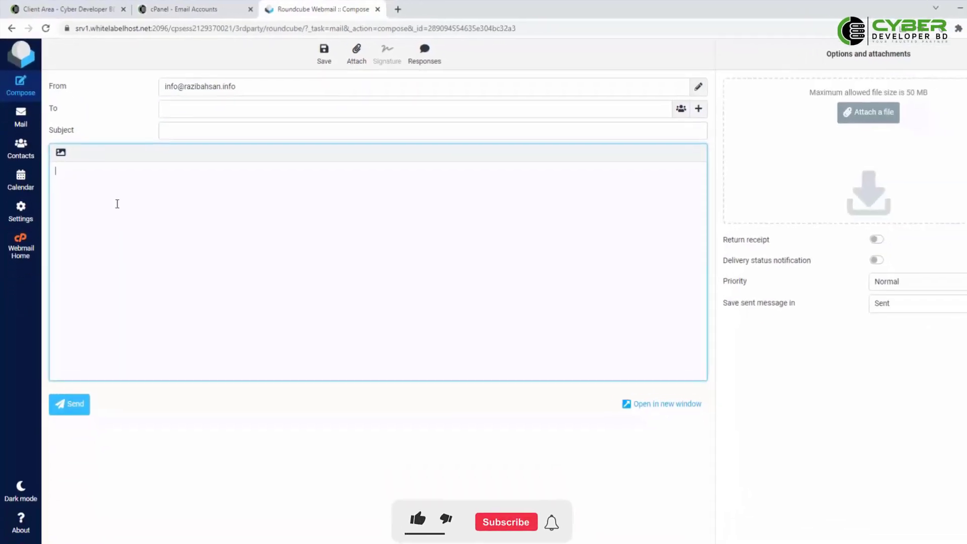
click(142, 247)
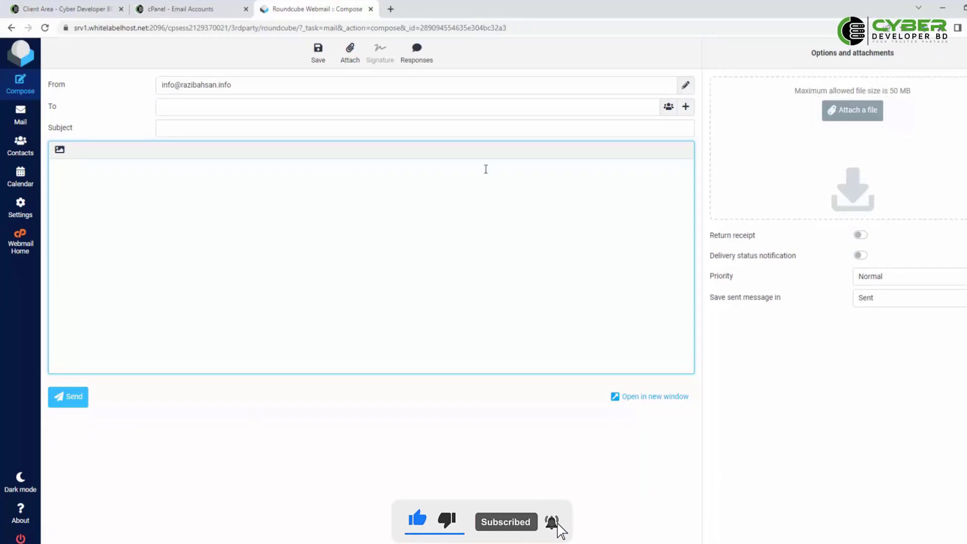
click(191, 11)
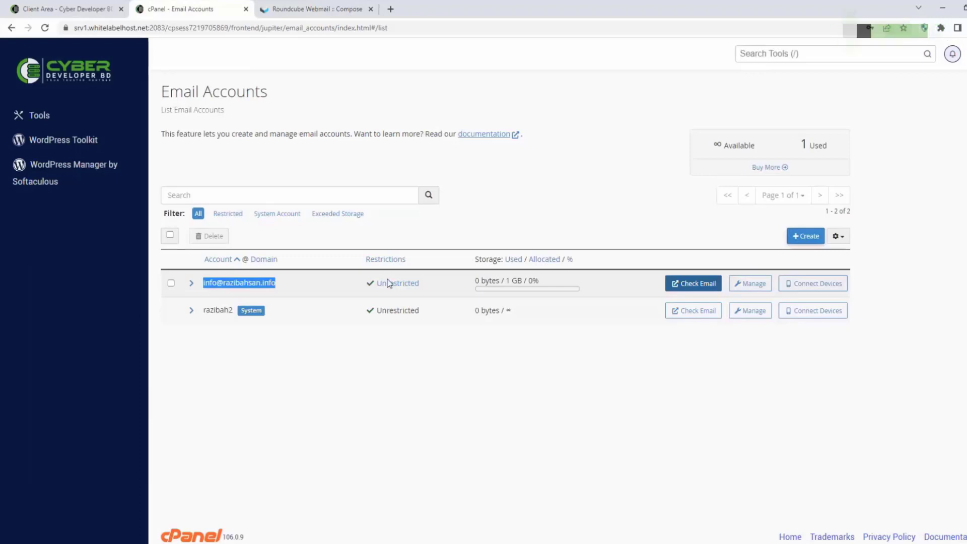
click(73, 7)
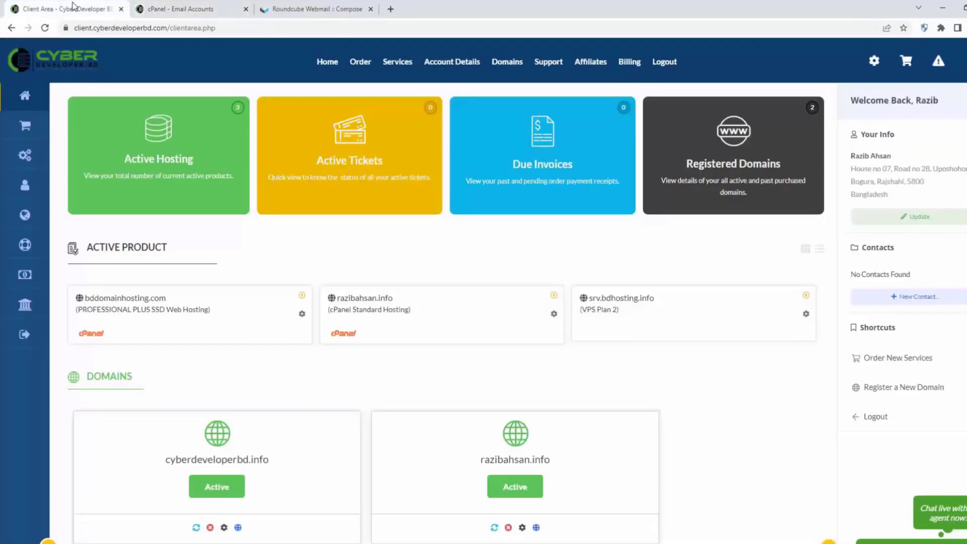
click(173, 7)
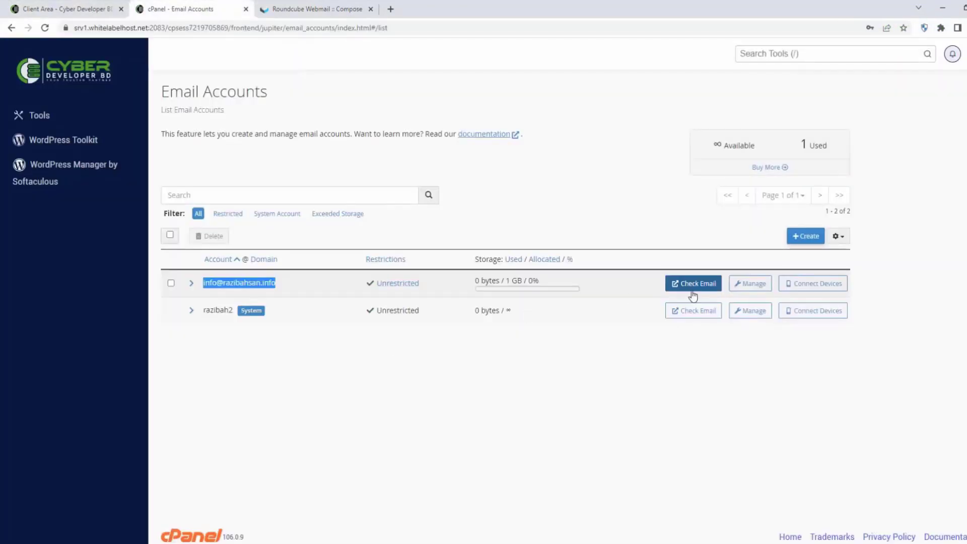
click(284, 287)
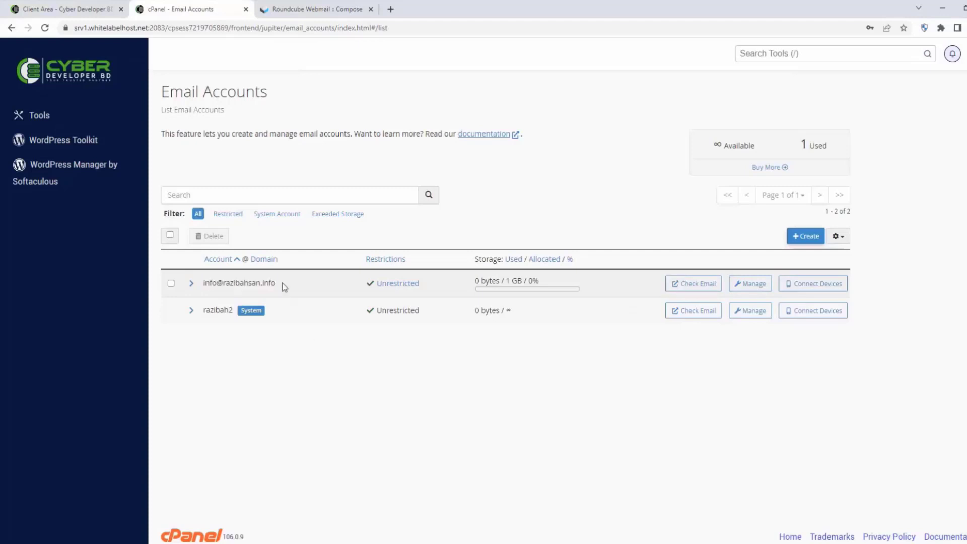
drag(234, 282, 224, 282)
right_click(223, 284)
click(253, 296)
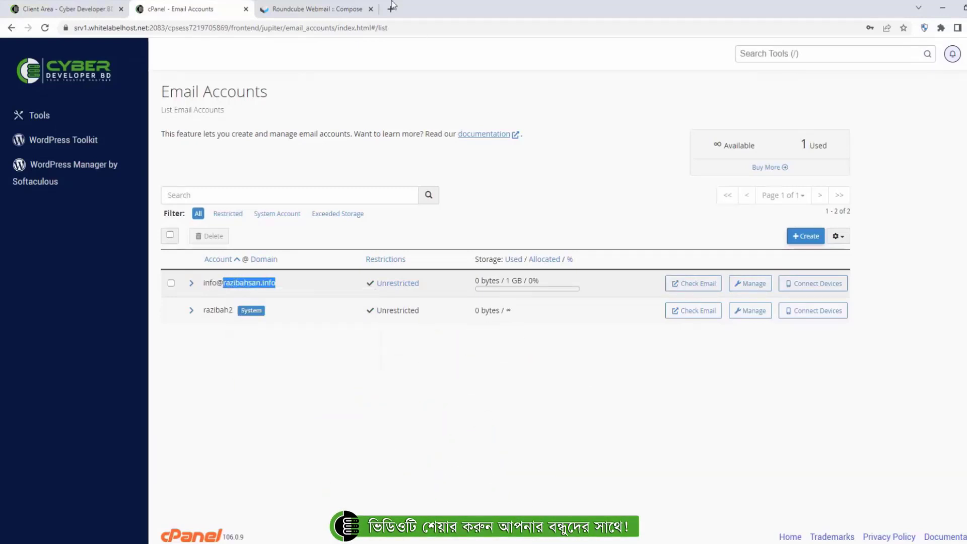
- In a new tab, load the pasted domain with '/webmail' appended
click(391, 8)
right_click(183, 28)
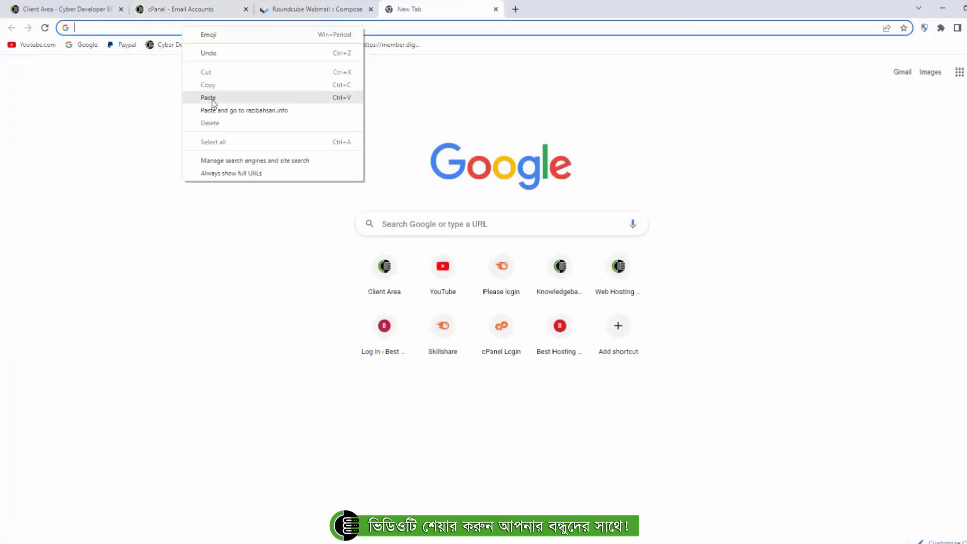
click(209, 97)
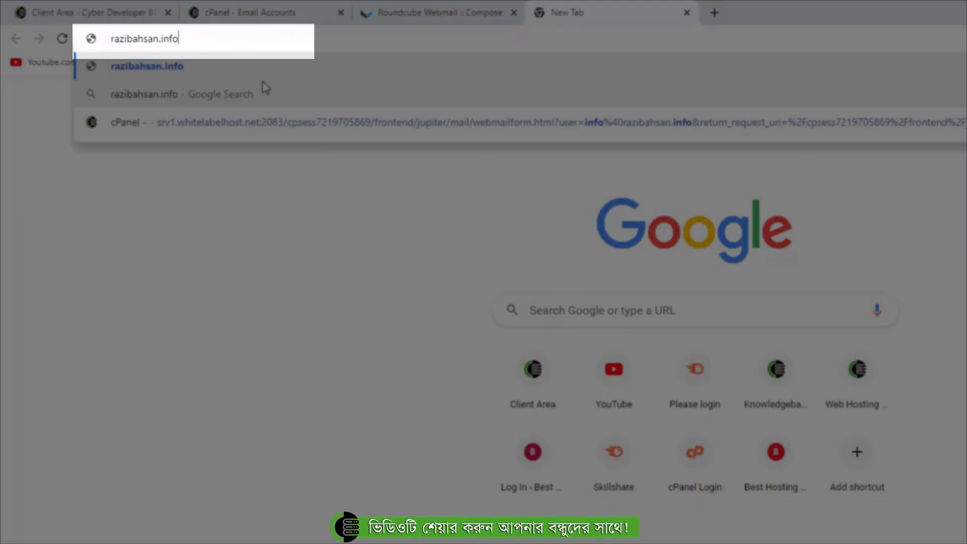
text(/w)
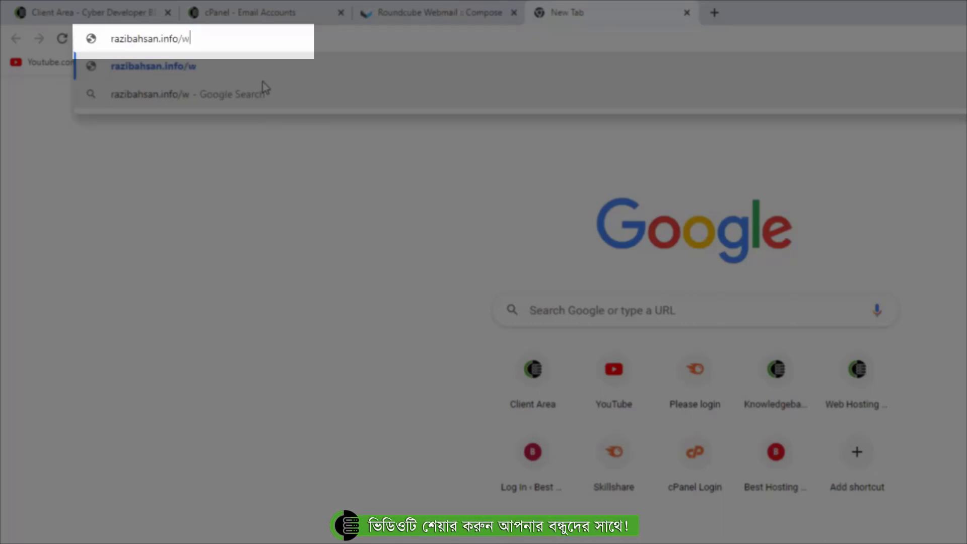
text(ebmai)
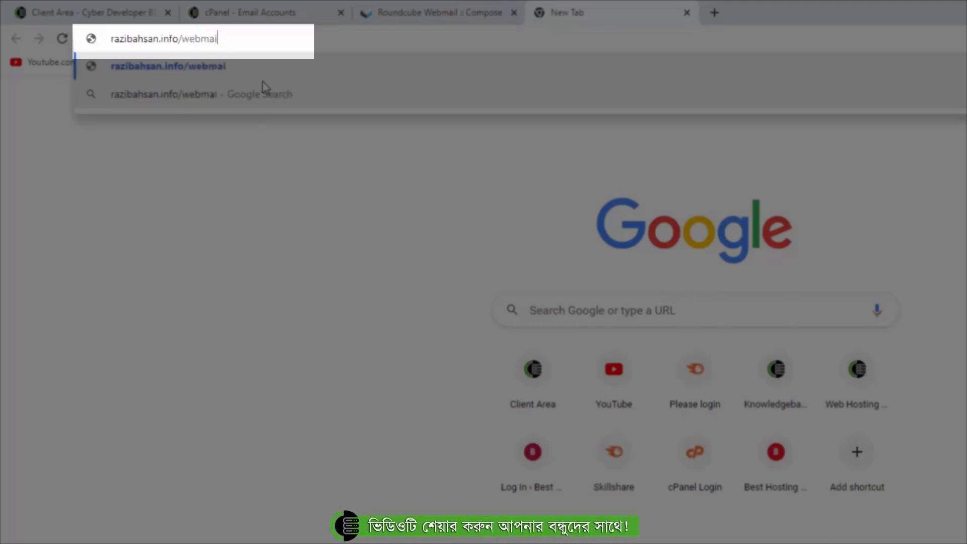
text(l)
key(Return)
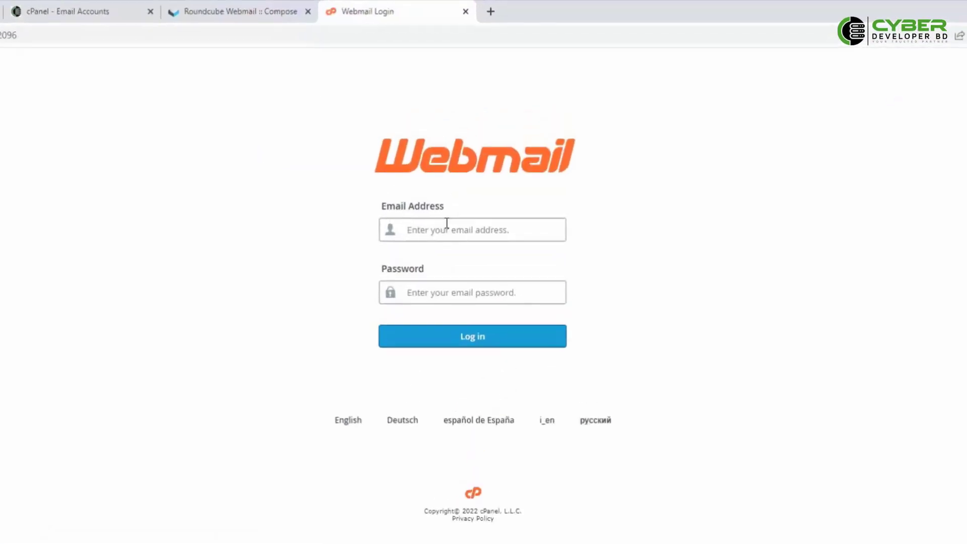
- Paste the new mailbox's email address and password into the Webmail form and log in
click(416, 296)
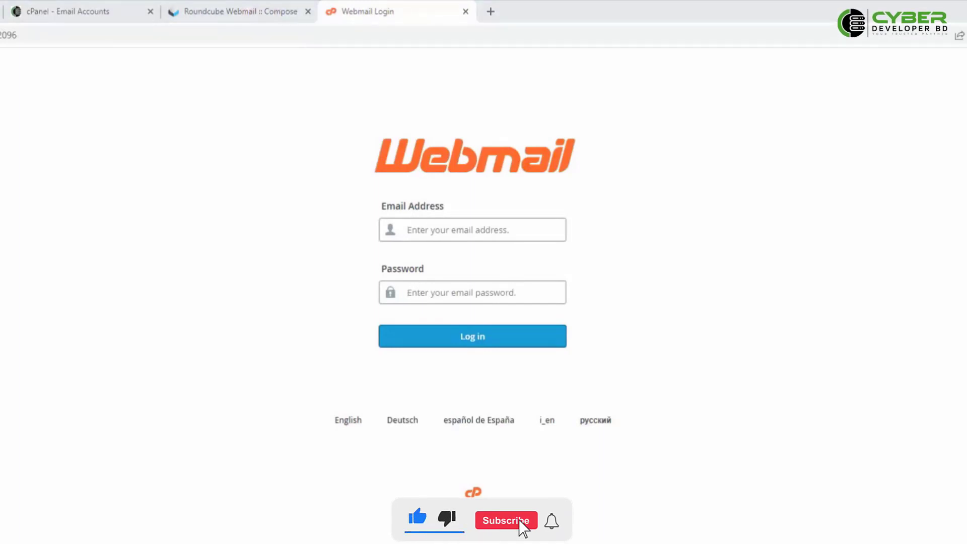
click(426, 228)
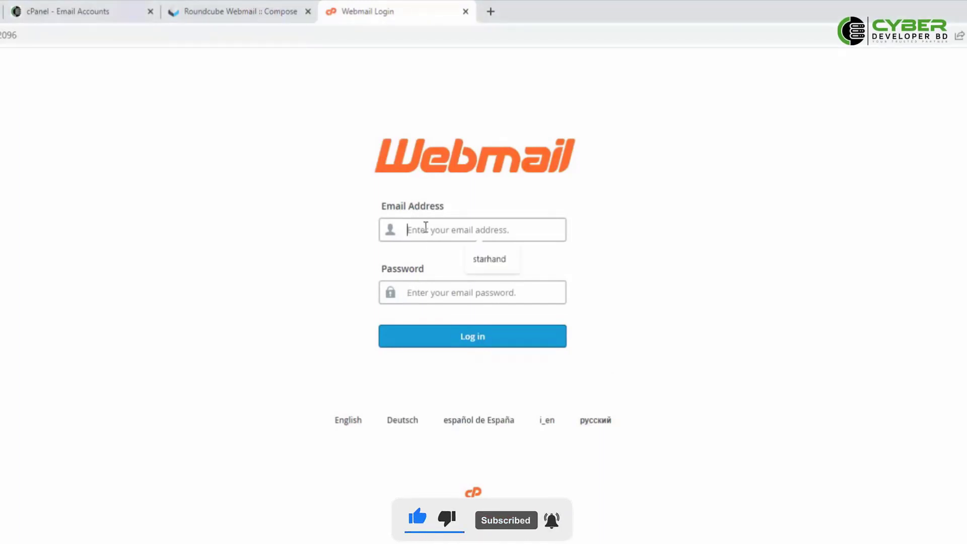
key(ctrl+v)
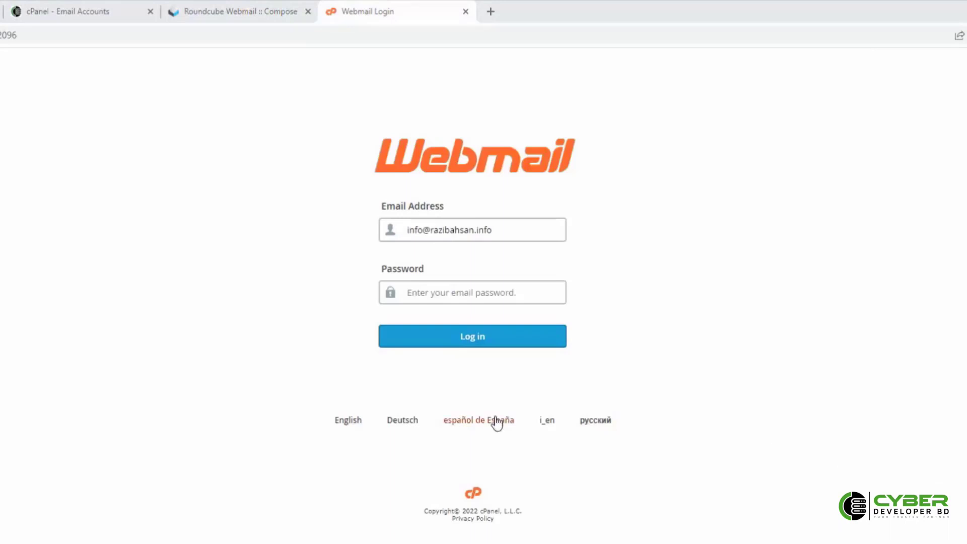
click(424, 287)
key(ctrl+v)
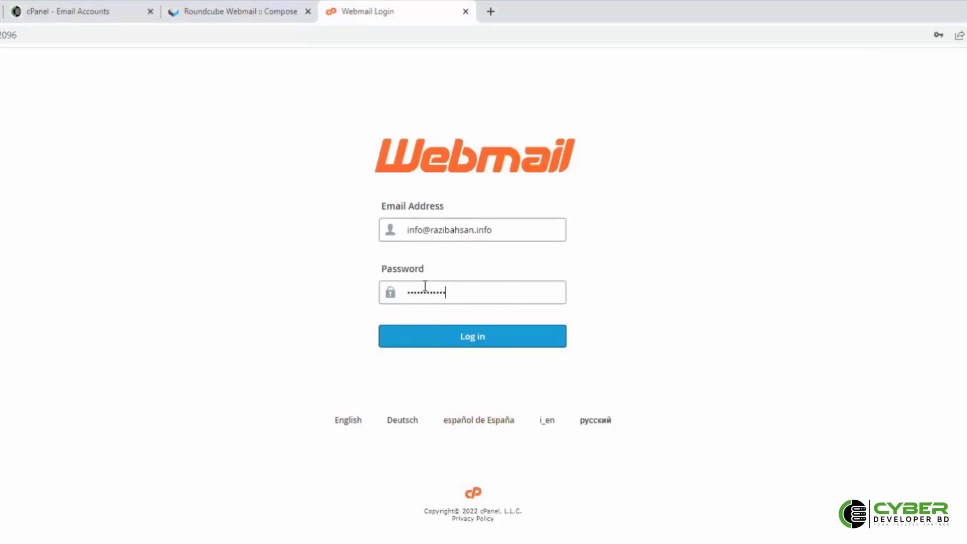
click(488, 343)
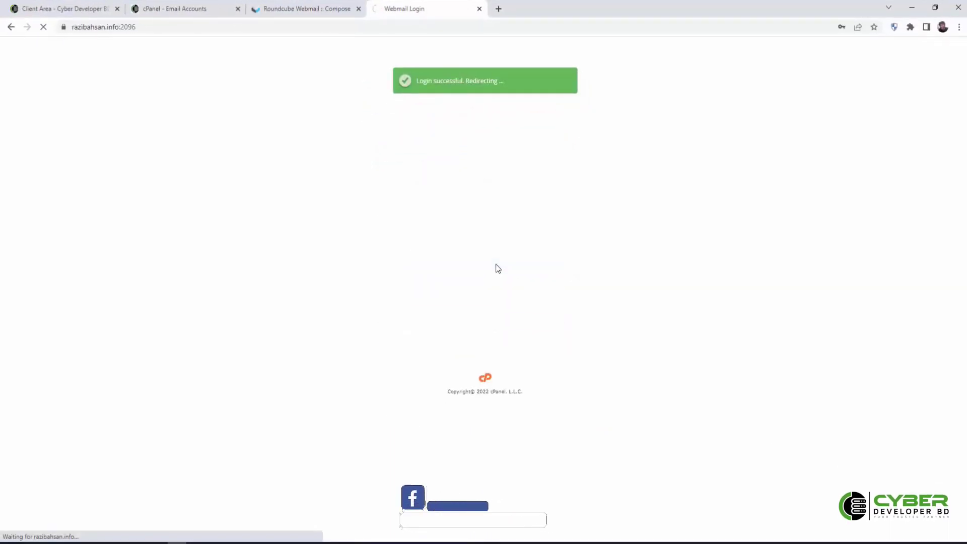